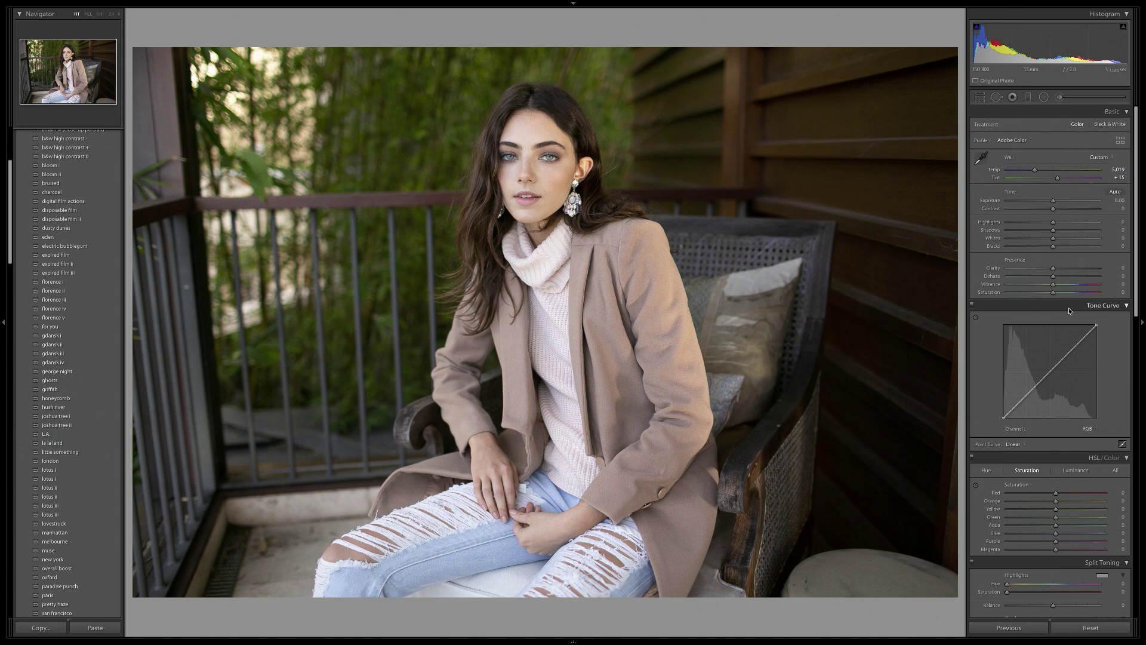
Step: Try darkening the parametric Shadows region, then Reset All tone curve adjustments to linear
click(1122, 445)
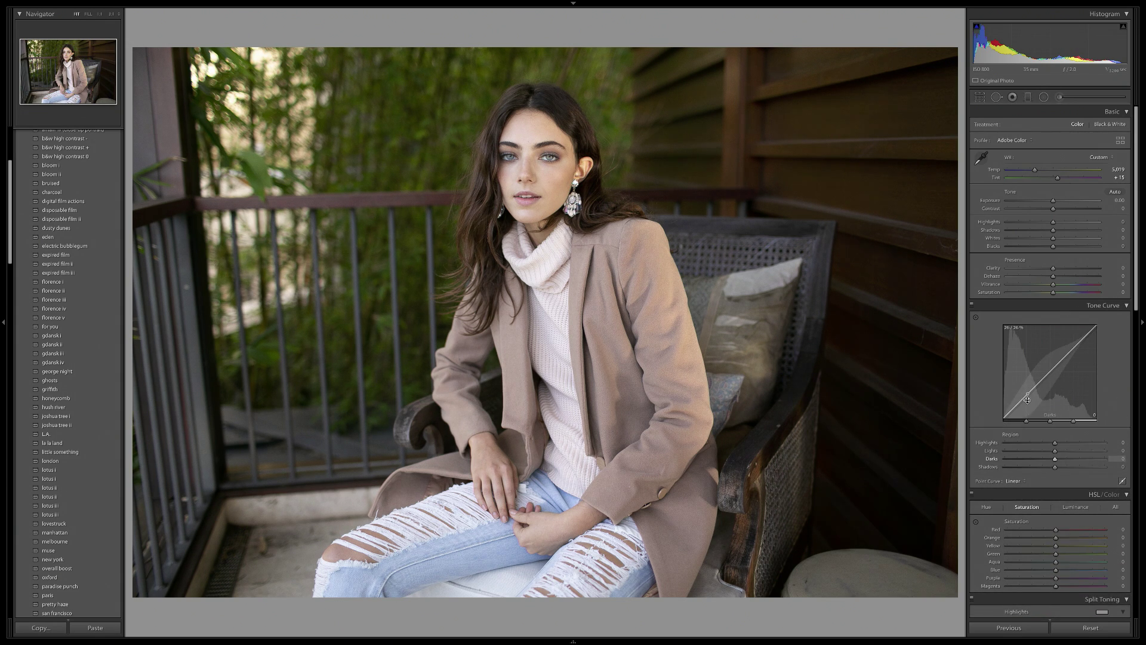
mouse_move(1024, 398)
mouse_down()
mouse_move(1021, 411)
mouse_move(1021, 395)
mouse_up()
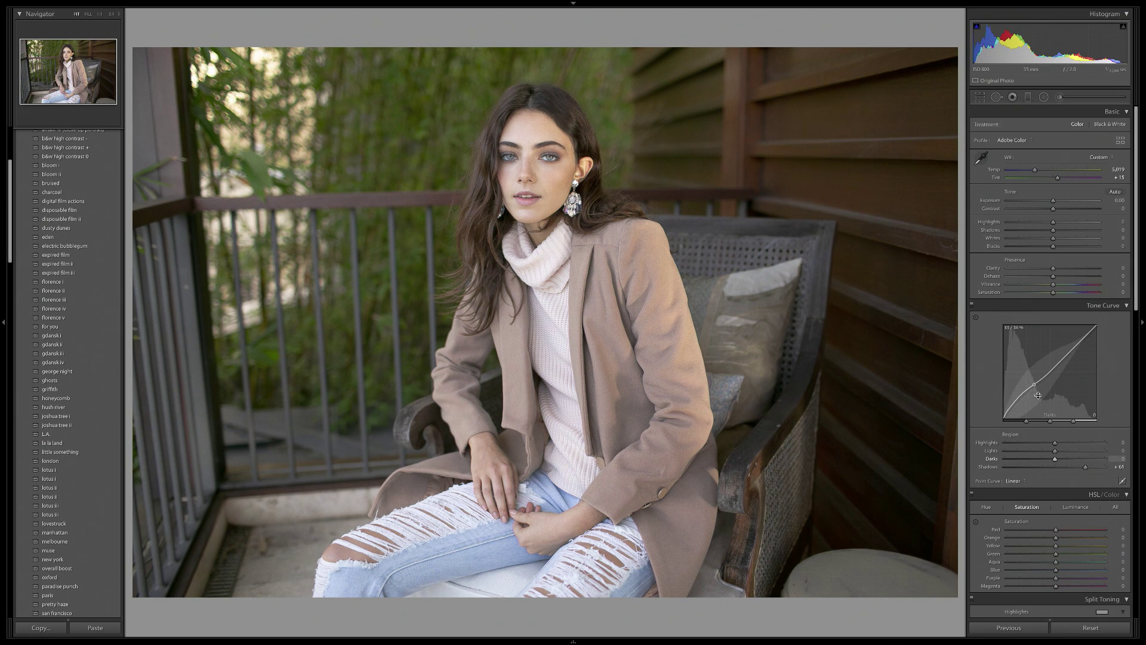
right_click(1062, 389)
click(1094, 427)
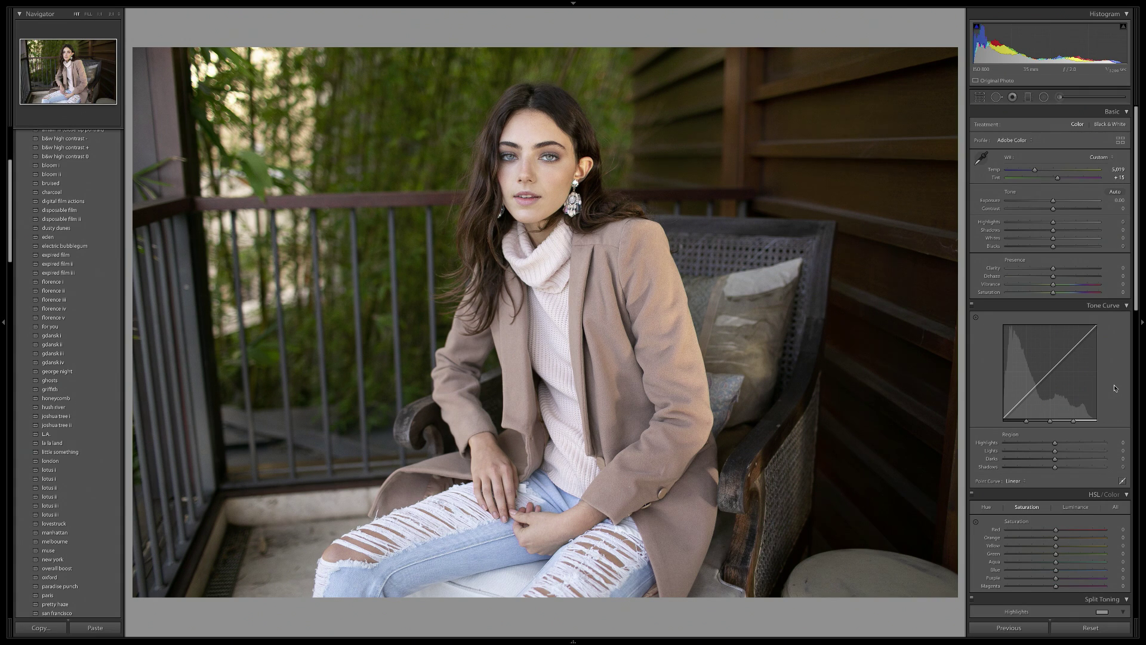
click(1123, 481)
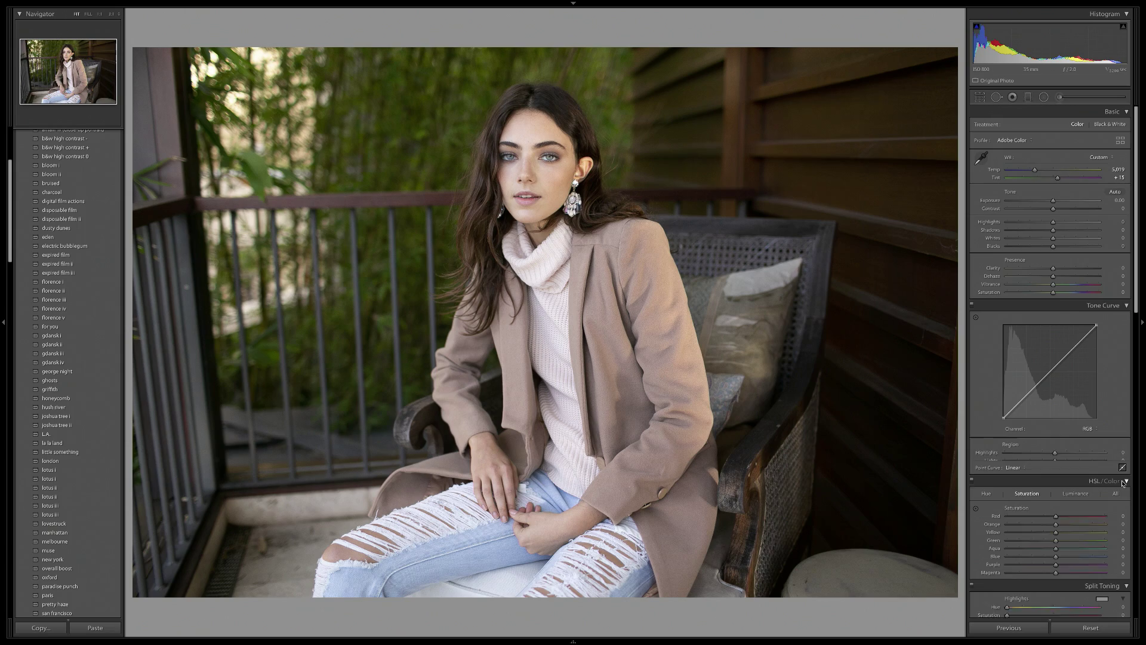
click(1023, 398)
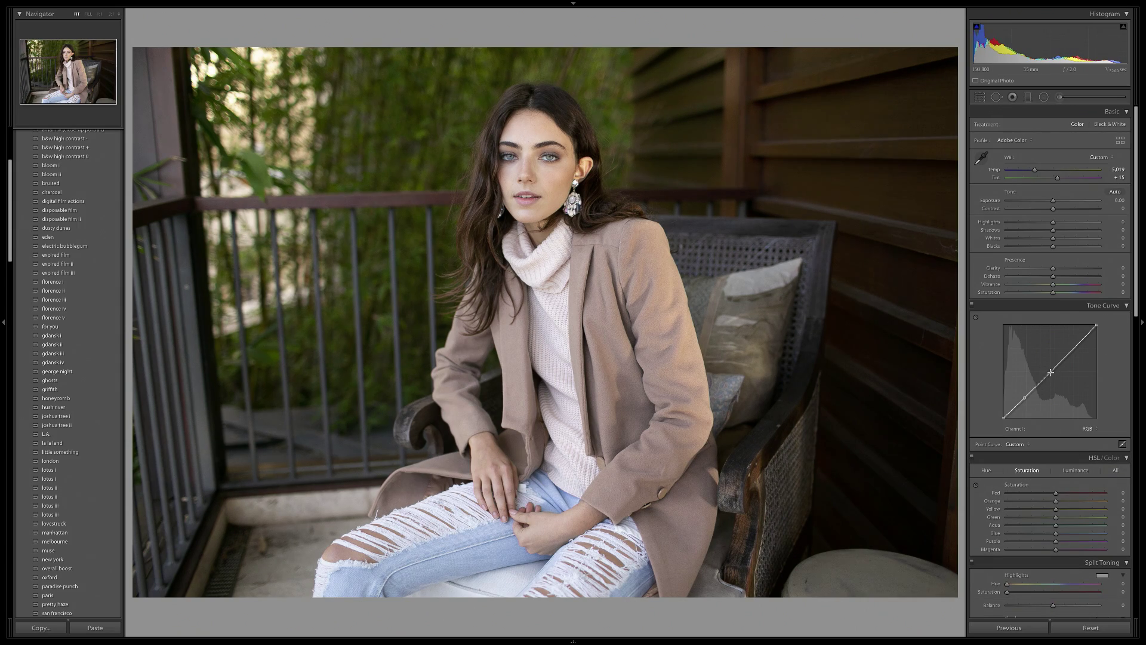
mouse_move(1053, 369)
mouse_down()
mouse_move(1053, 382)
mouse_move(1055, 368)
mouse_up()
right_click(1068, 375)
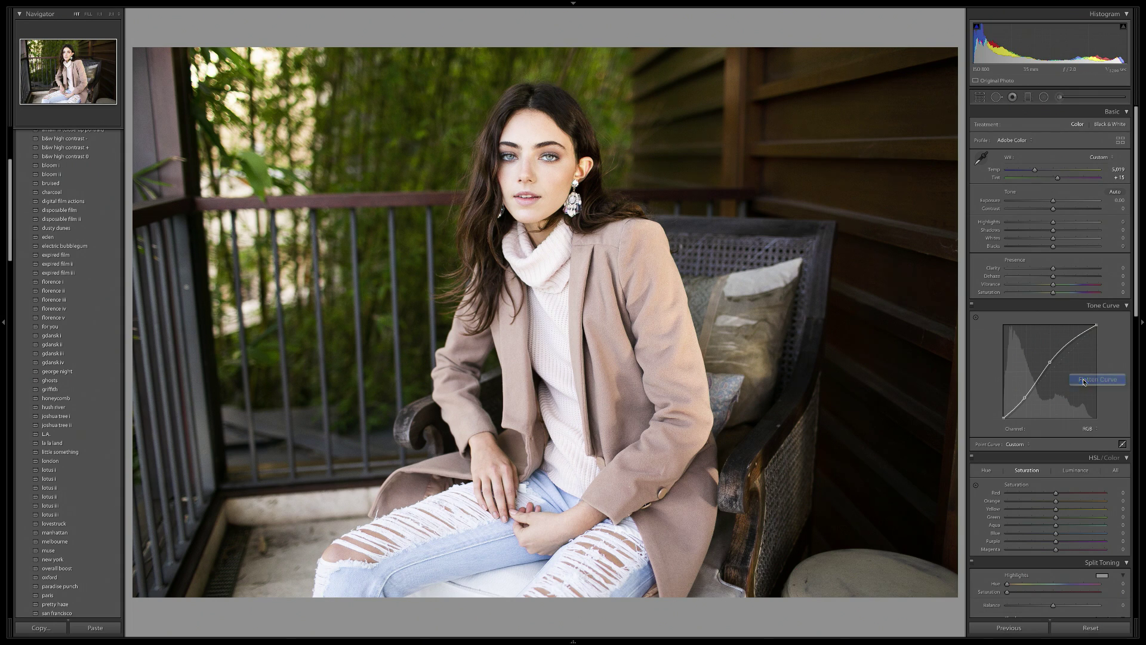
click(1092, 380)
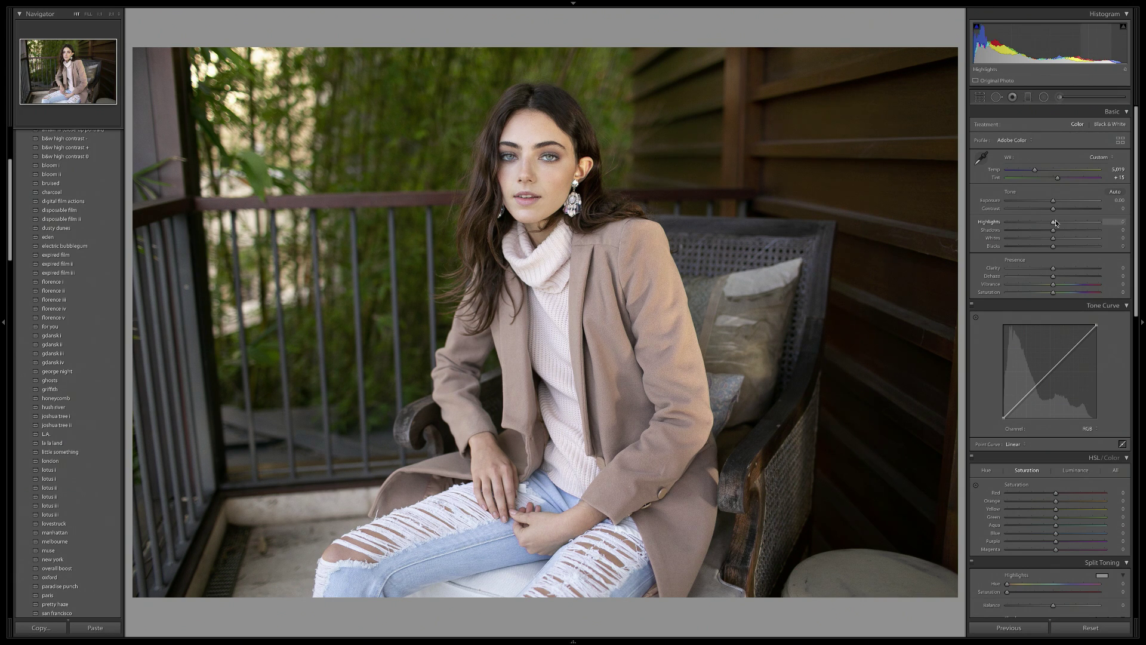
Step: Test and reset Highlights, lower the white point, and lift the black point to fade blacks
drag(1054, 225, 1031, 226)
double_click(1030, 222)
mouse_move(1097, 324)
mouse_down()
mouse_move(1097, 347)
mouse_move(1126, 347)
mouse_move(1136, 320)
mouse_move(1098, 326)
mouse_up()
drag(1002, 421, 985, 322)
Step: Test moving the black and white endpoints, undoing each change so the curve returns to Linear
key(ctrl+z)
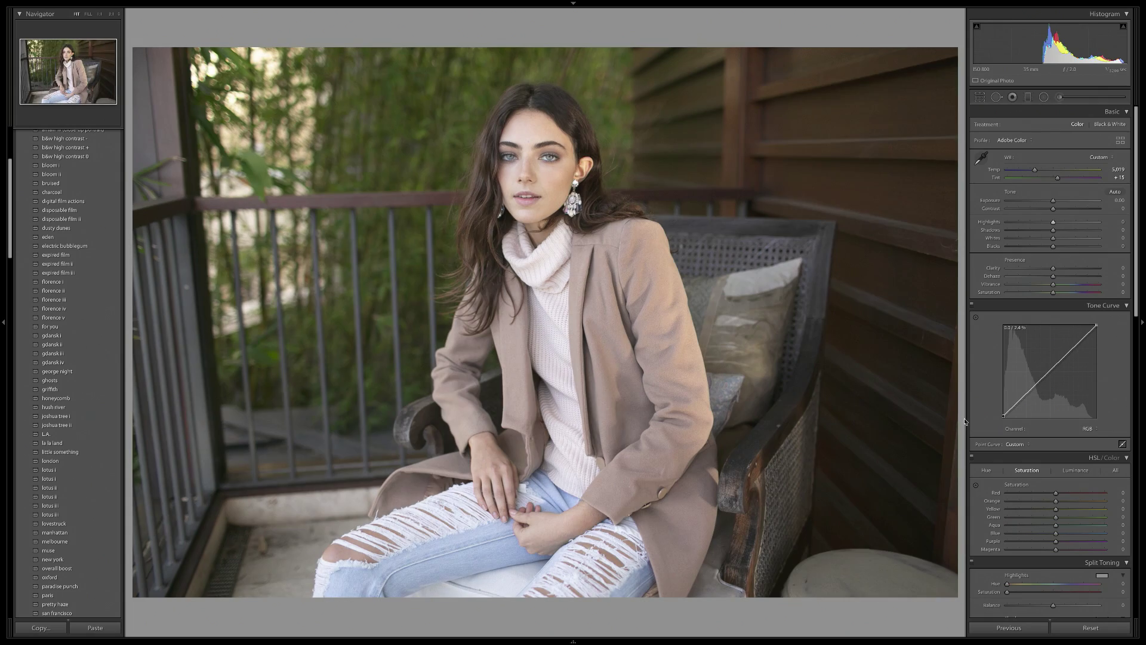
mouse_move(991, 436)
mouse_down()
mouse_move(1094, 443)
mouse_move(1012, 451)
mouse_move(1003, 421)
mouse_up()
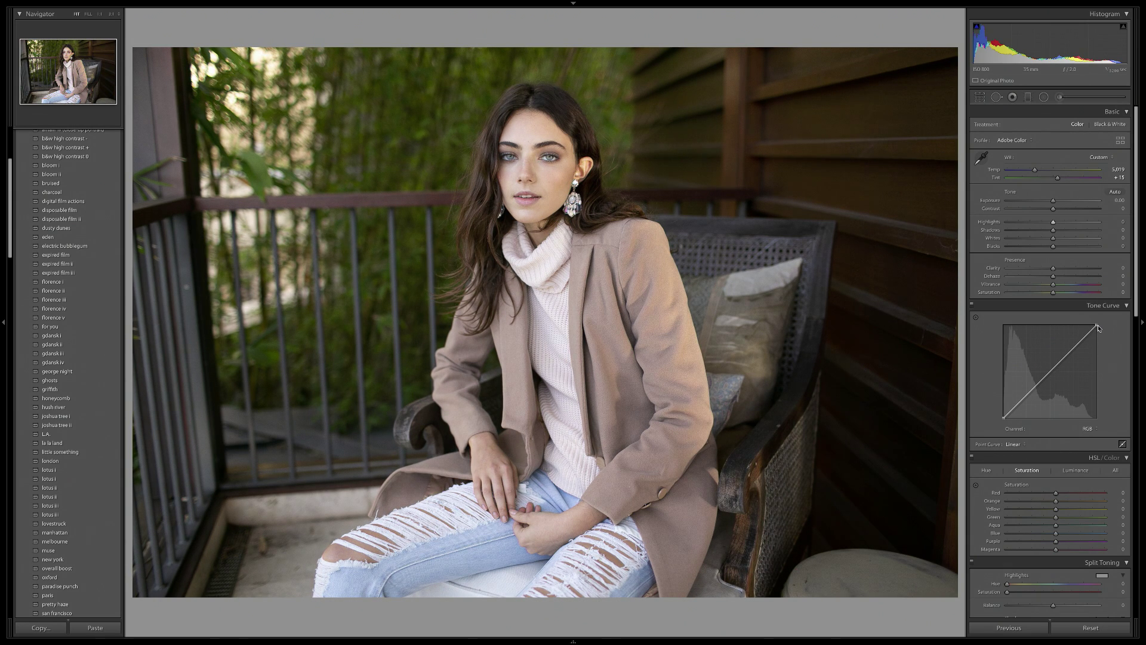
drag(1097, 325, 1003, 315)
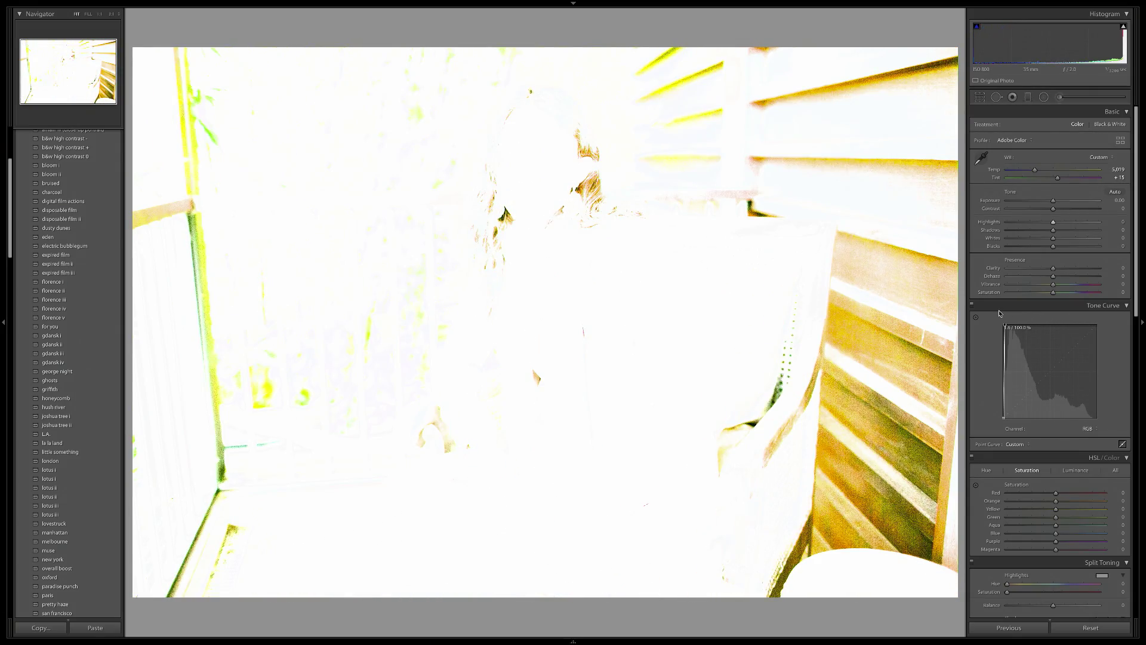
key(ctrl+z)
drag(1105, 311, 1145, 425)
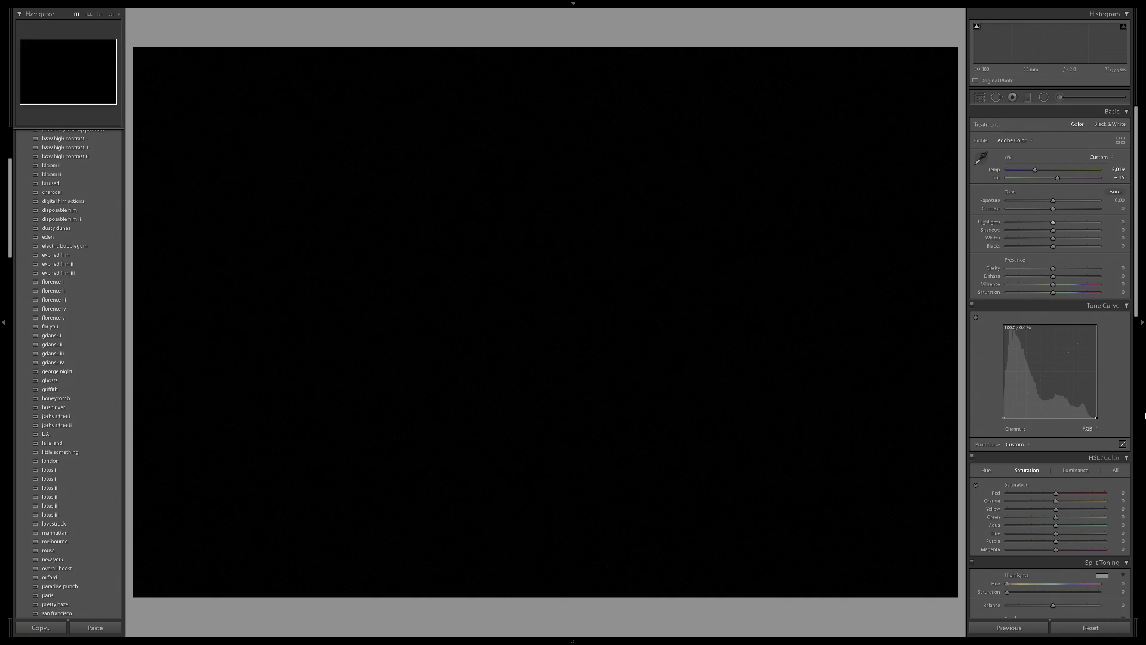
key(ctrl+z)
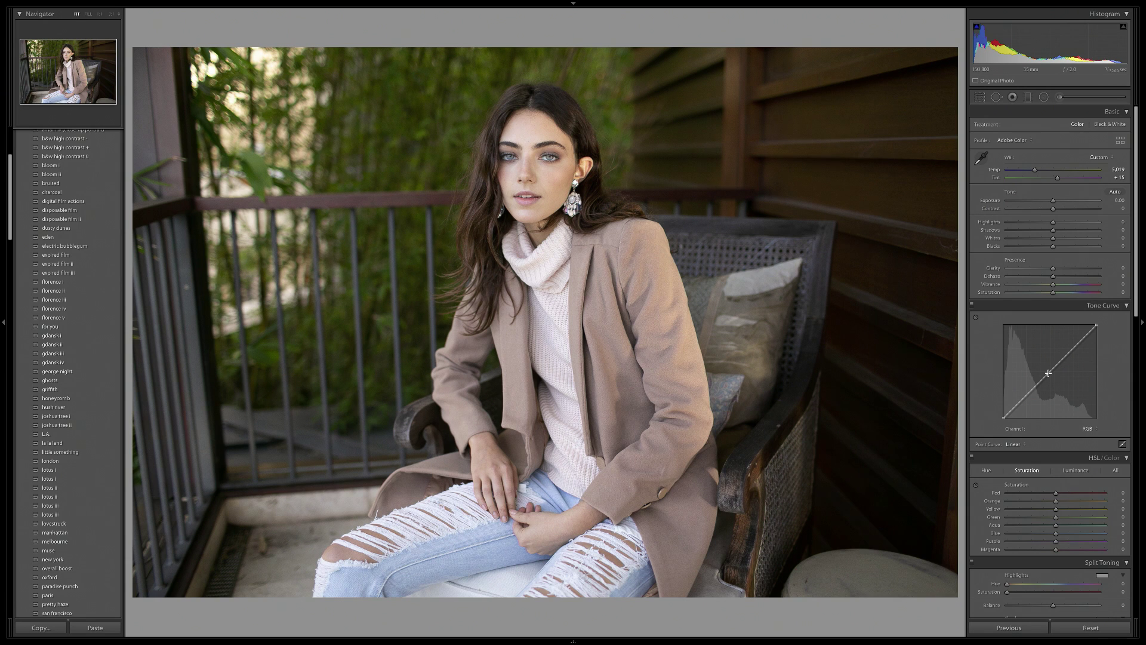
drag(1049, 373, 1051, 380)
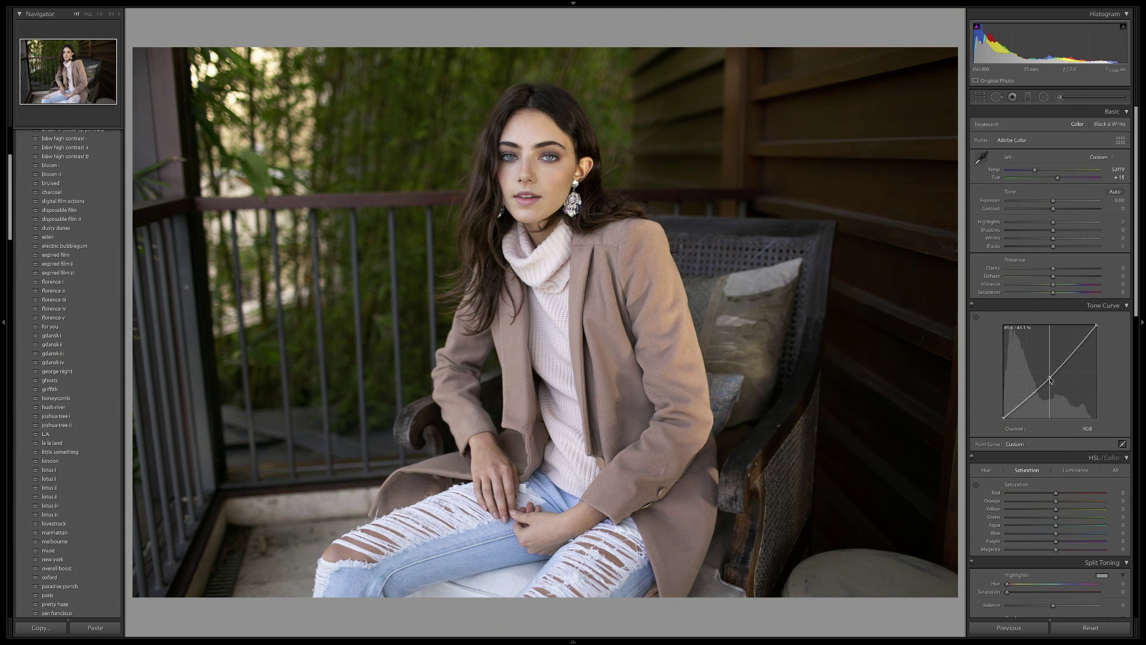
double_click(1051, 381)
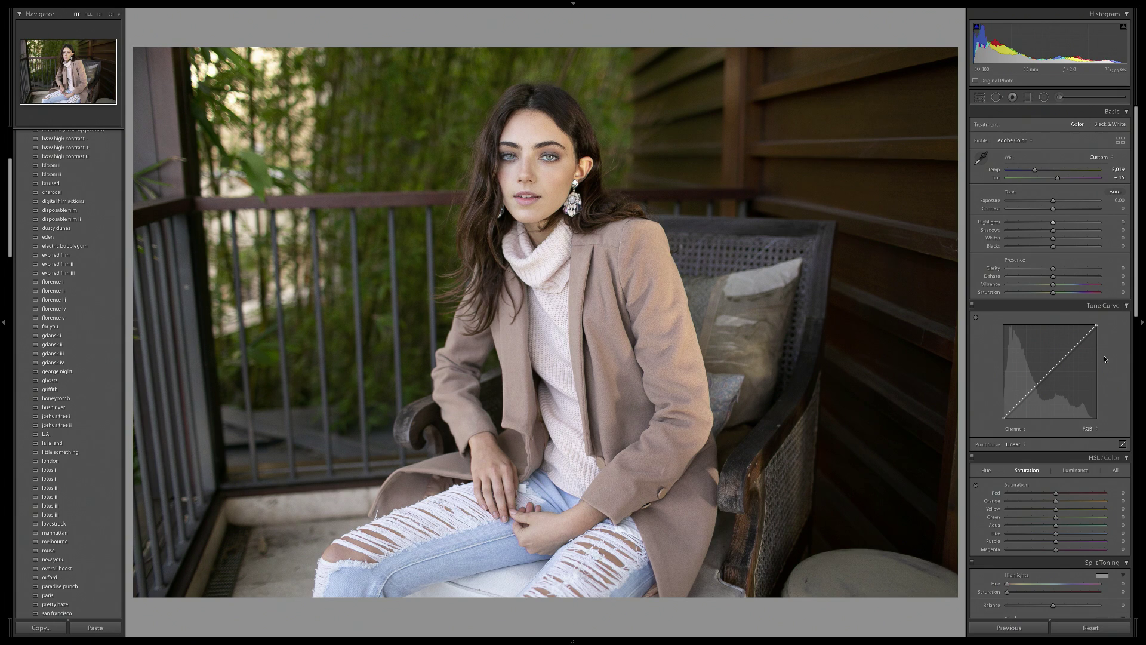
Step: Add shadow, midtone and highlight points on the RGB curve, then drag the shadow point into an S-curve
click(1026, 395)
click(1051, 371)
click(1073, 348)
click(1026, 395)
drag(1027, 398, 1076, 344)
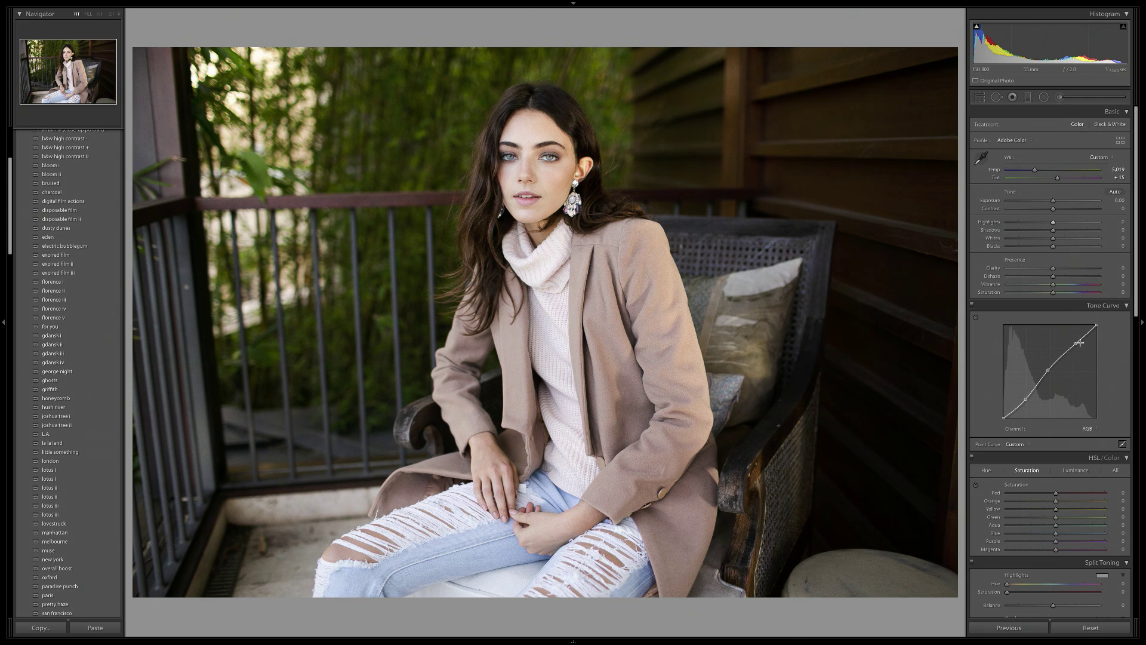
Step: Compare the Tone Curve off and on, then lift the S-curve's black point to 7.1%
click(972, 307)
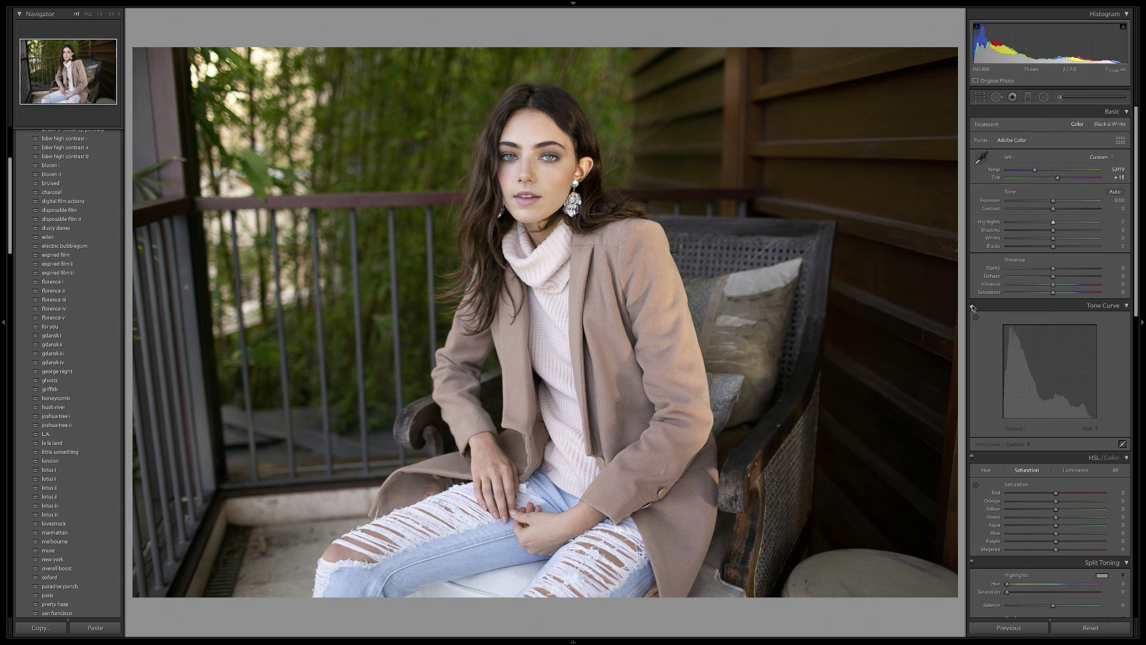
click(972, 307)
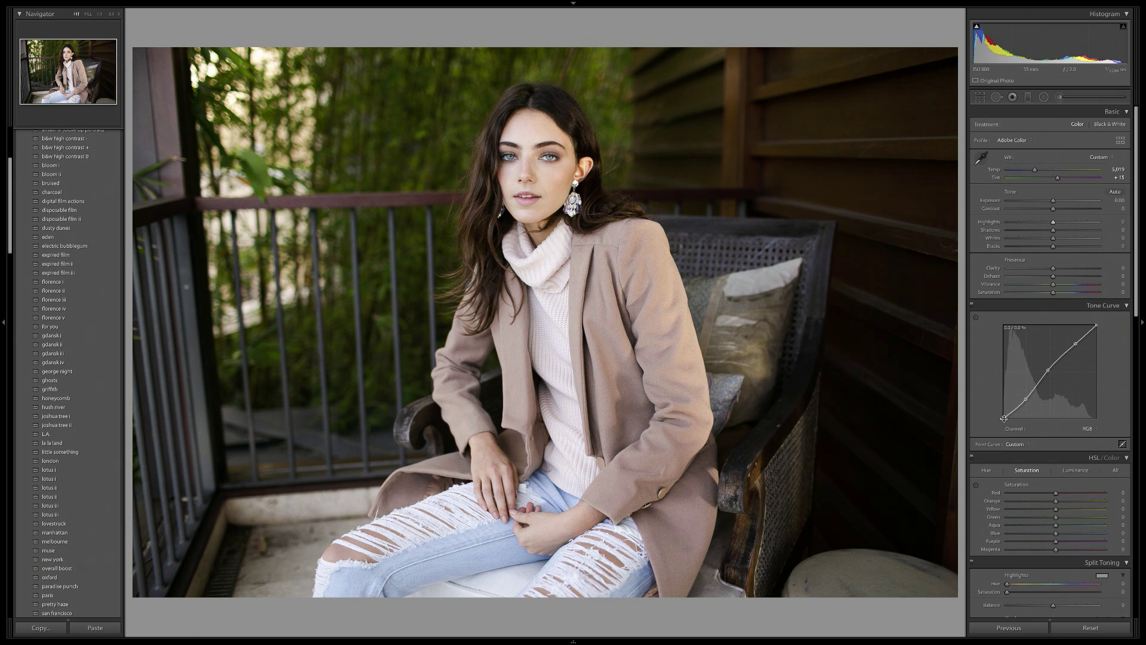
drag(1005, 419, 1003, 411)
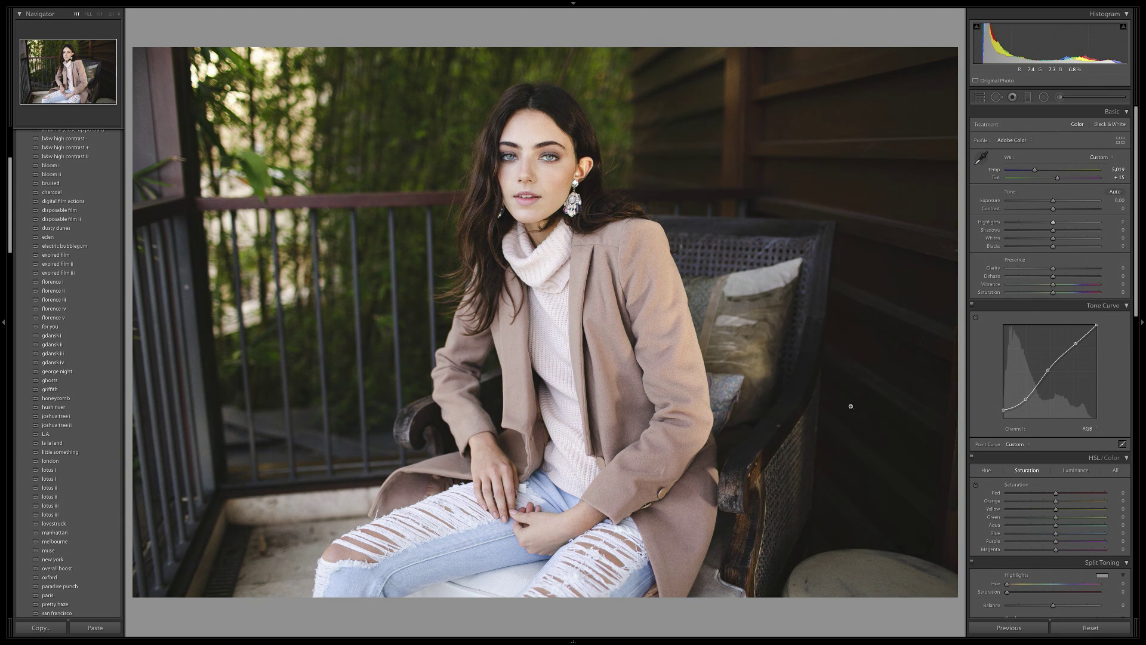
Step: Lower the RGB white point to 93.7%, toggling the Tone Curve panel to compare before and after
click(972, 307)
click(972, 308)
drag(1096, 324, 1105, 329)
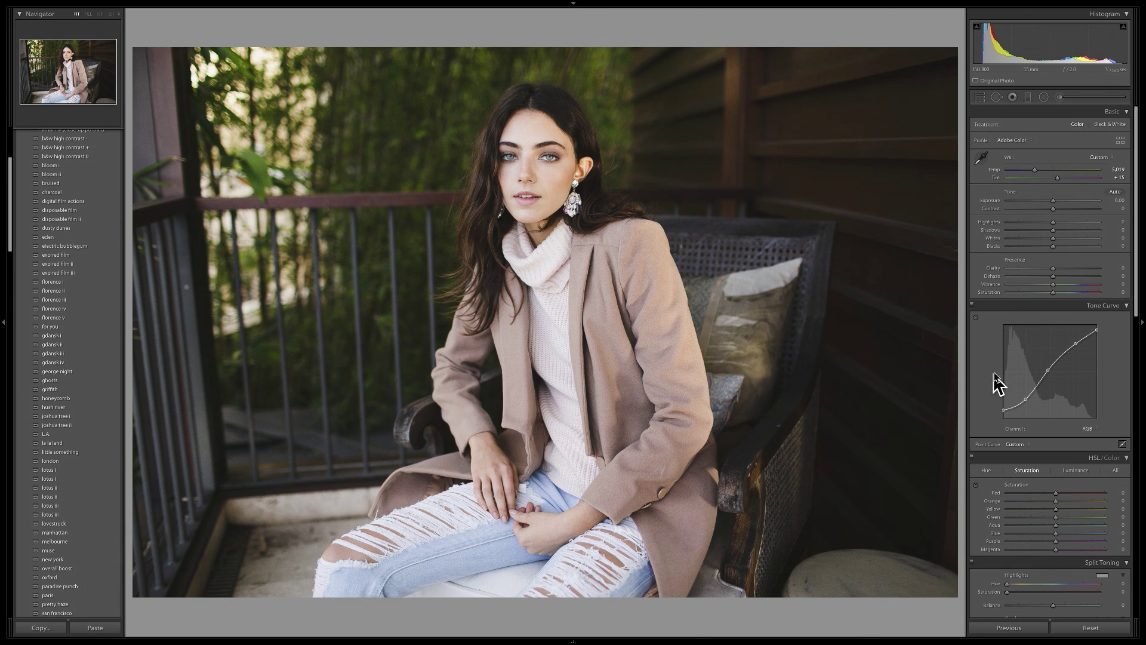
click(973, 307)
click(973, 307)
Step: Preview trial midtone bends on the Red channel curve, then the Green channel curve
click(1087, 430)
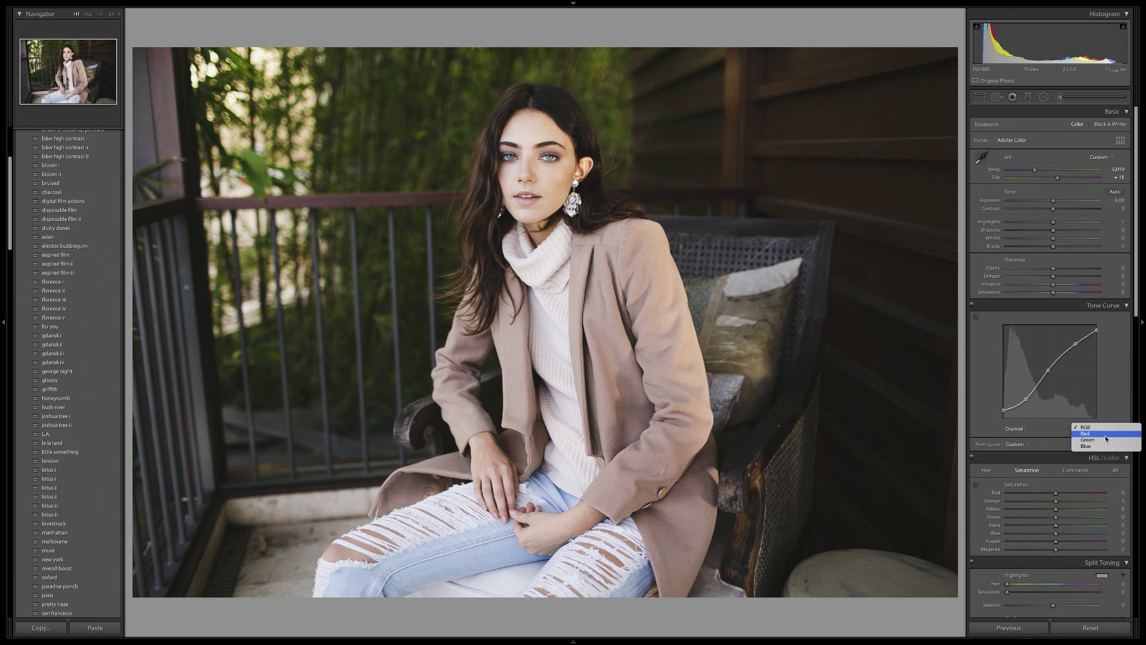
click(1086, 433)
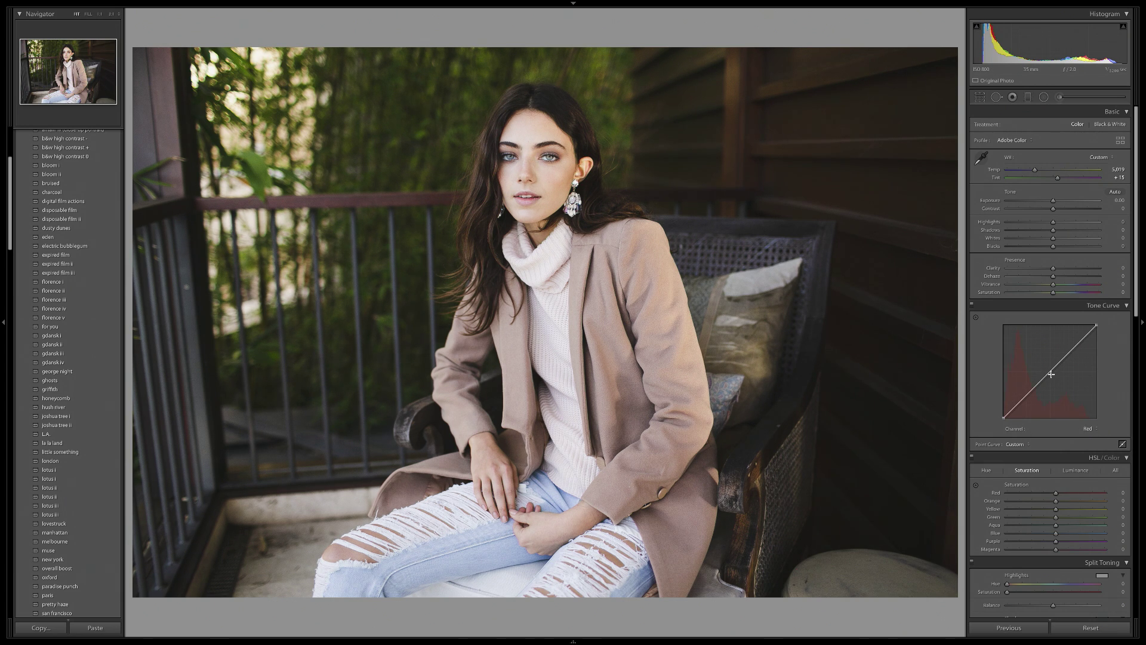
mouse_move(1049, 373)
mouse_down()
mouse_move(1045, 363)
mouse_move(1052, 380)
mouse_up()
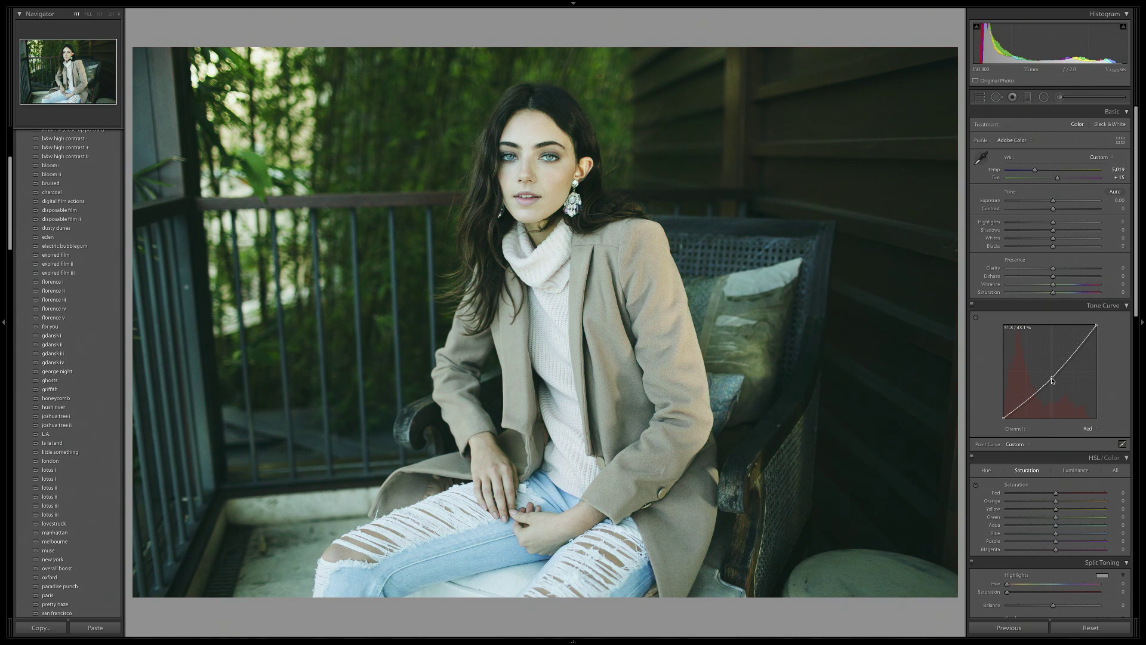
click(1088, 428)
click(1086, 436)
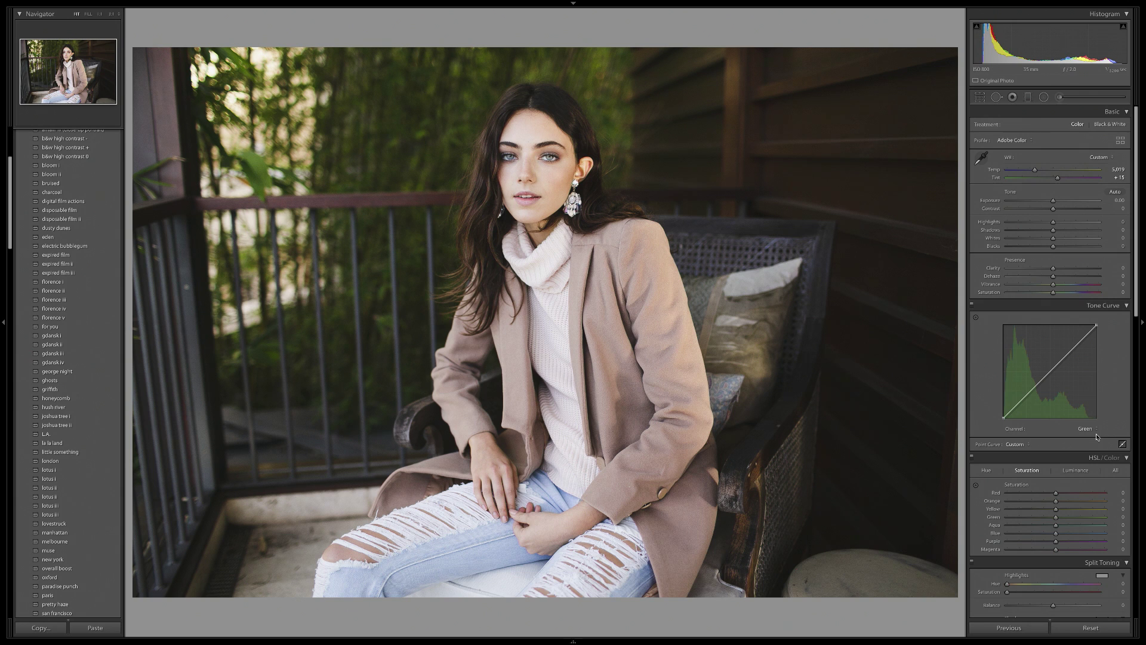
drag(1051, 373, 1054, 381)
Step: On the Blue channel, raise then lower a midtone point, then apply Flatten Curve
double_click(1054, 380)
click(1088, 428)
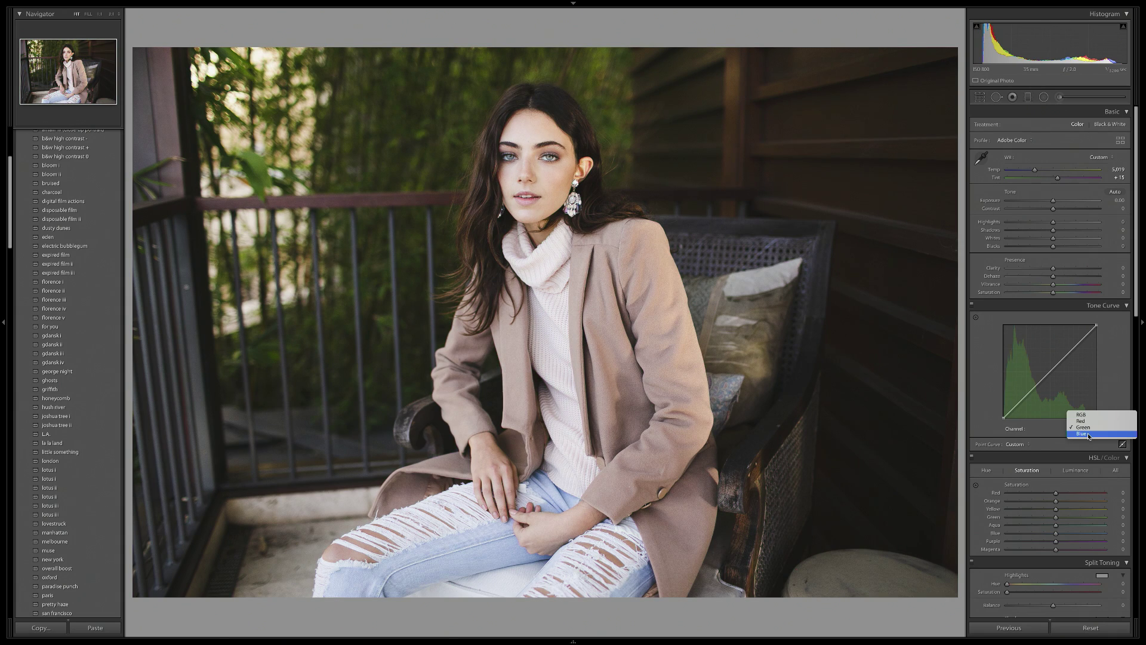
click(1087, 435)
mouse_move(1046, 374)
mouse_down()
mouse_move(1052, 383)
mouse_move(1046, 372)
mouse_up()
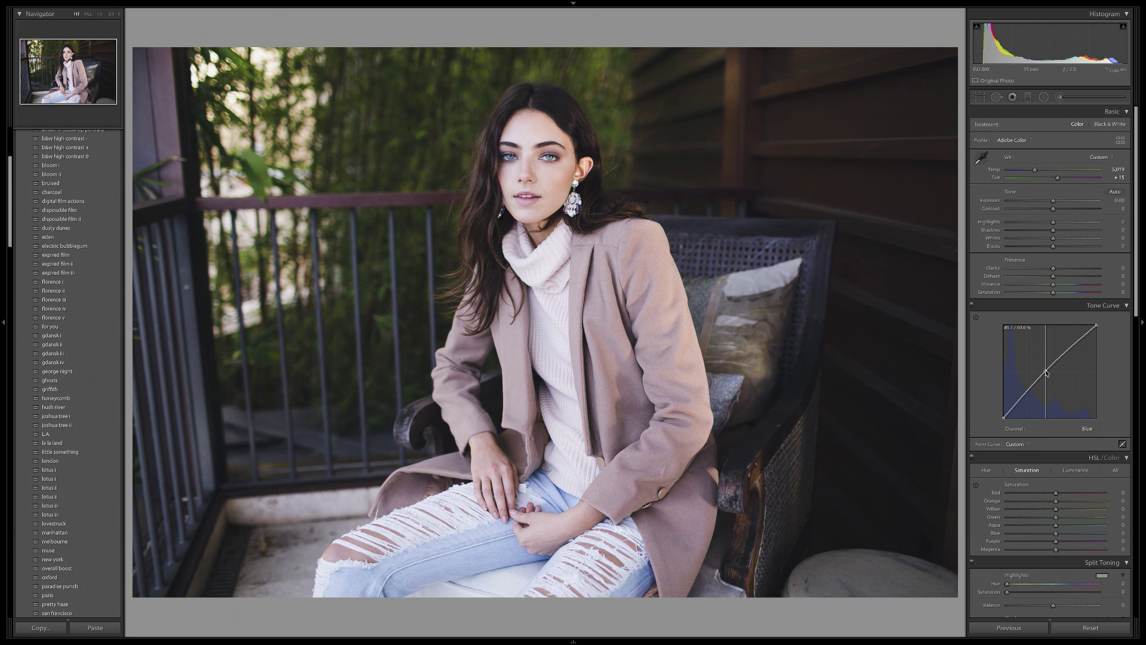
drag(1045, 372, 1050, 376)
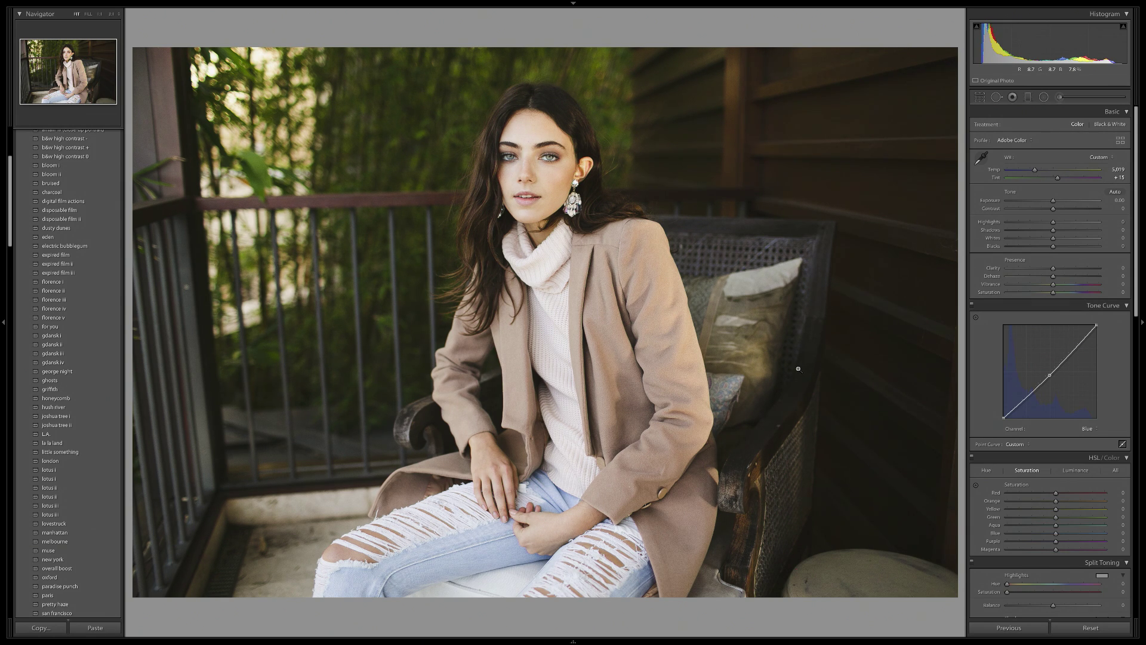
right_click(1079, 391)
click(1084, 394)
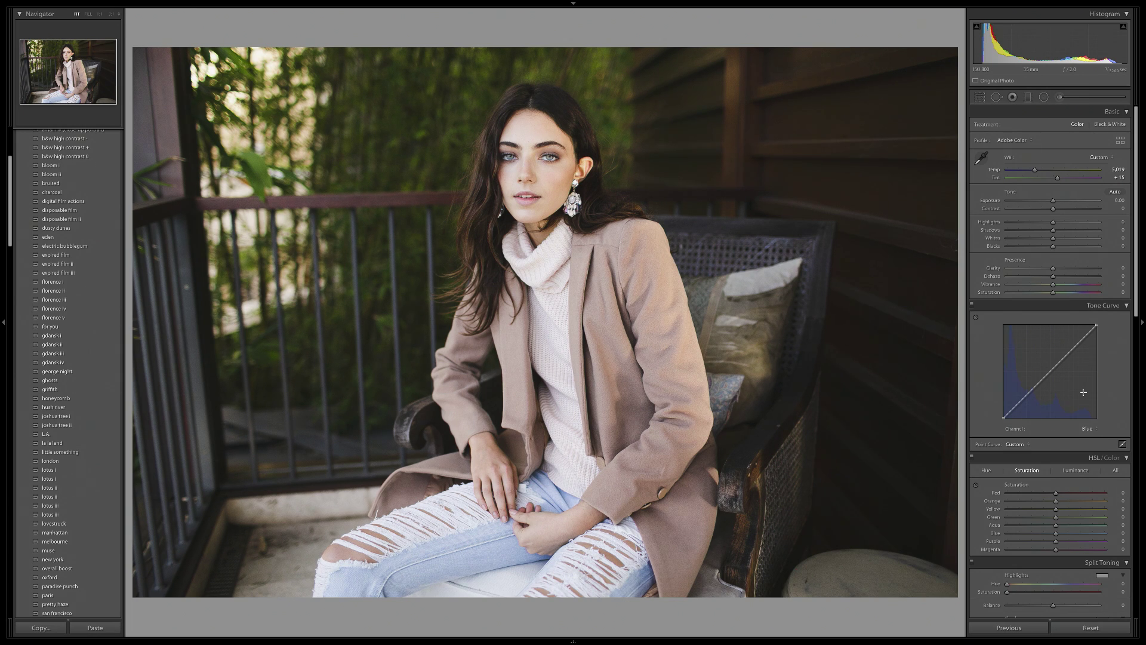
Step: Test raising the Blue black point, then return it to the corner
click(1003, 418)
drag(1003, 418, 999, 409)
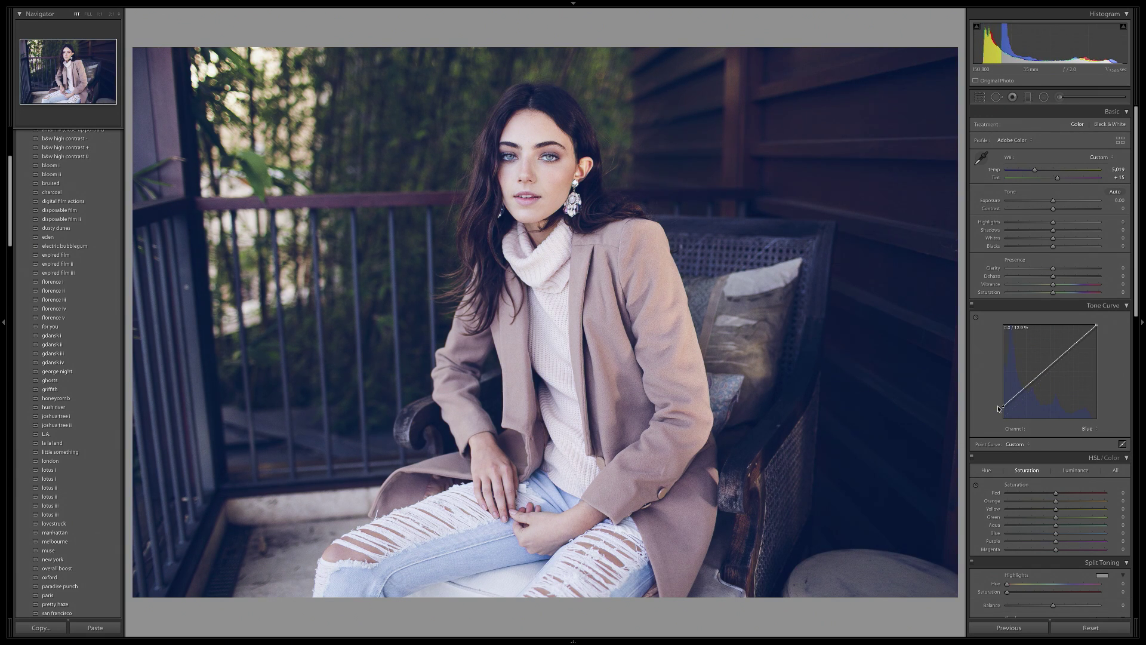
drag(1000, 410, 1003, 418)
mouse_move(1097, 325)
mouse_down()
mouse_move(1085, 325)
mouse_move(1096, 325)
mouse_up()
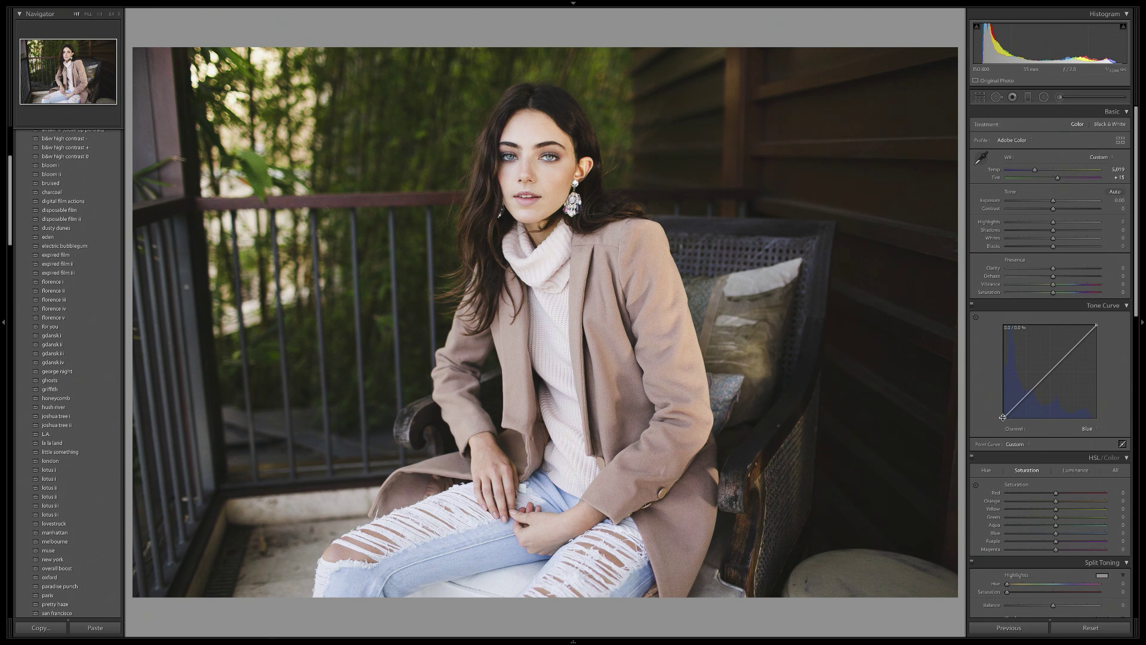
Step: Lift the Blue black point to about 7%, lower its midtones slightly, and compare off/on
drag(1006, 417, 1001, 411)
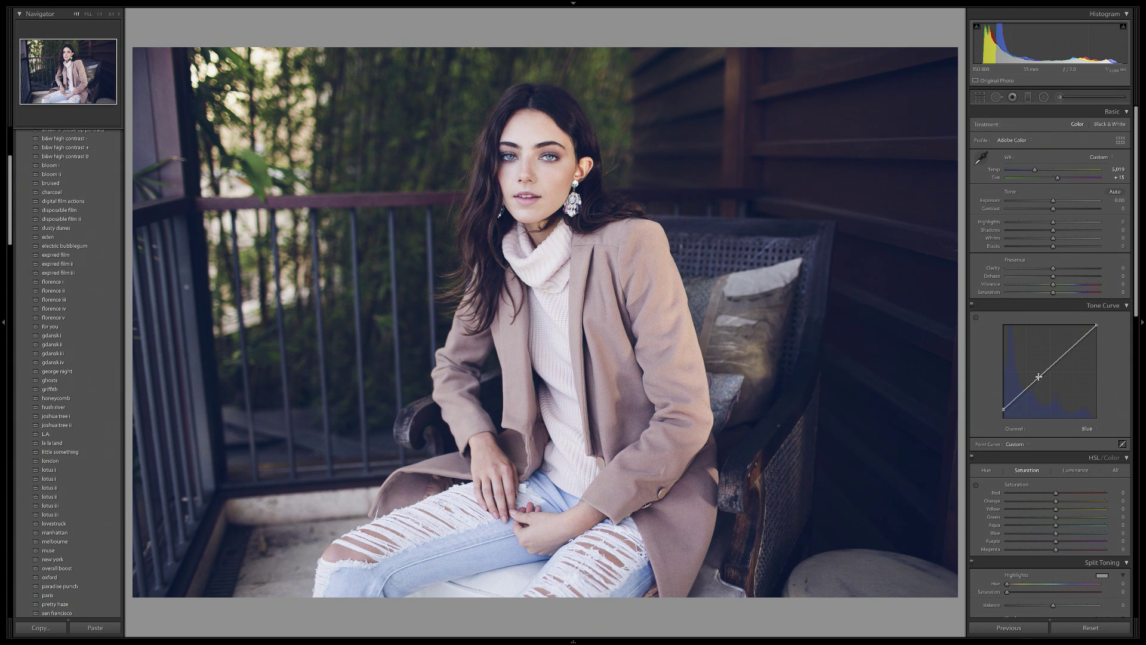
drag(1039, 378, 1039, 386)
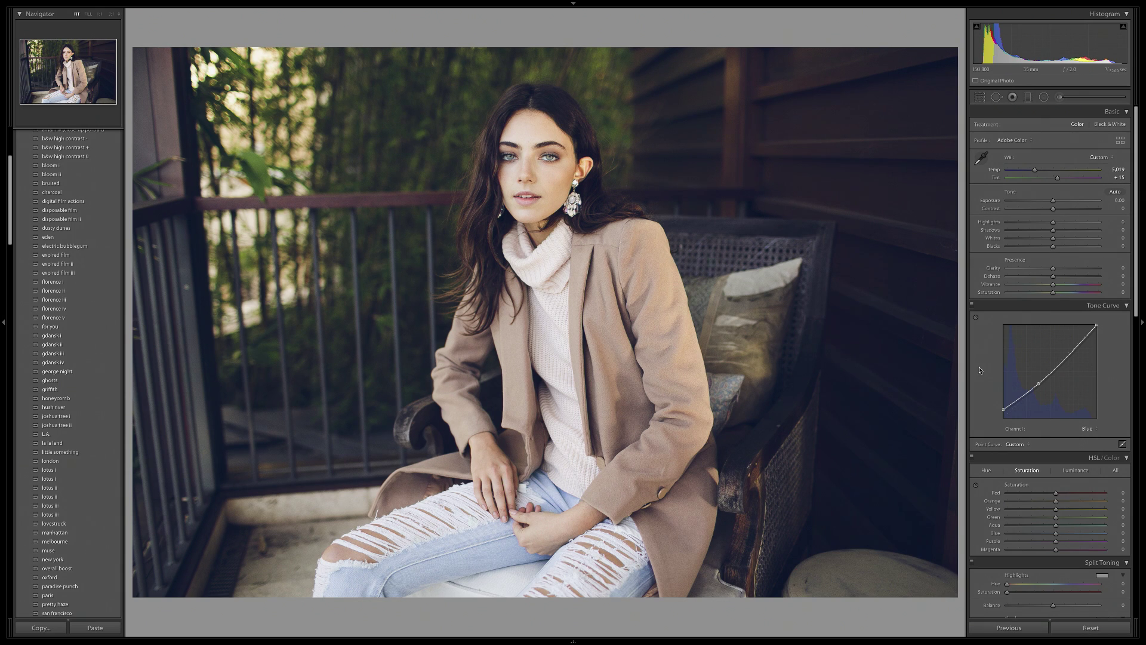
click(973, 307)
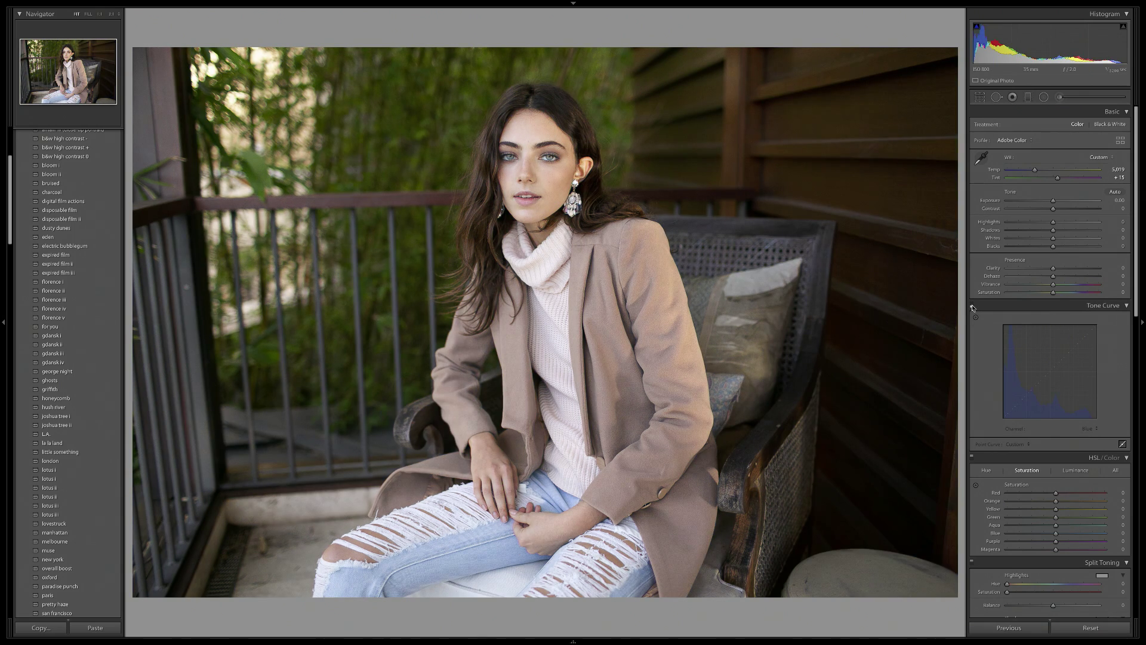
click(972, 306)
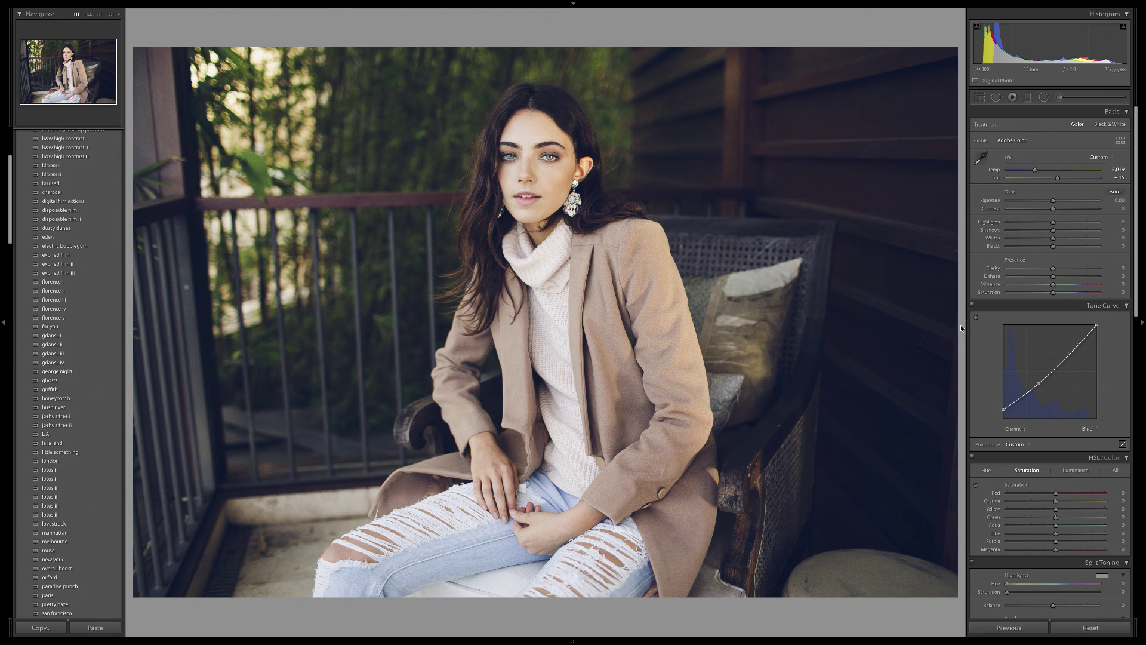
Step: Pull the Green channel midtones slightly down toward magenta, then return to the RGB channel
click(1090, 429)
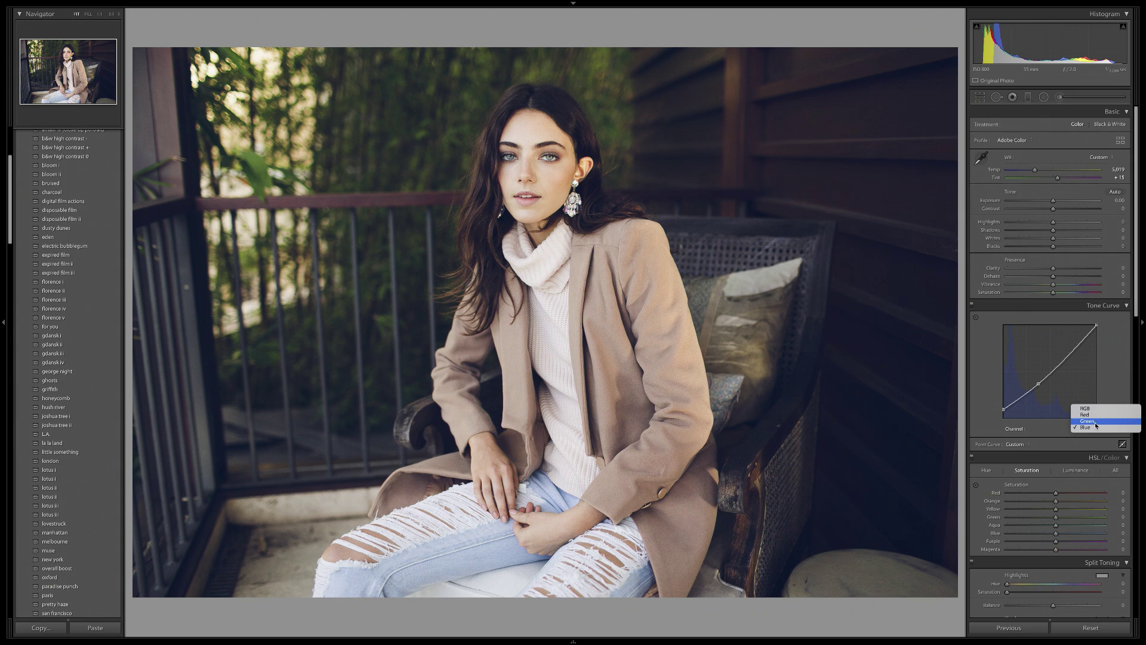
click(1087, 421)
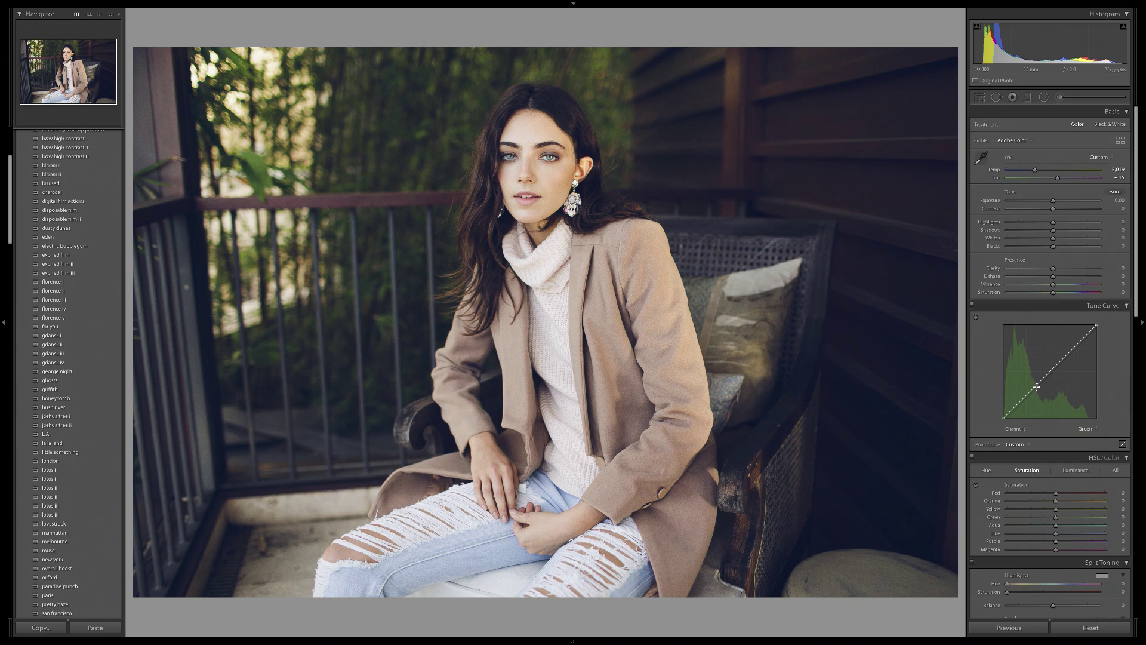
drag(1037, 387, 1038, 387)
click(1088, 429)
click(1080, 414)
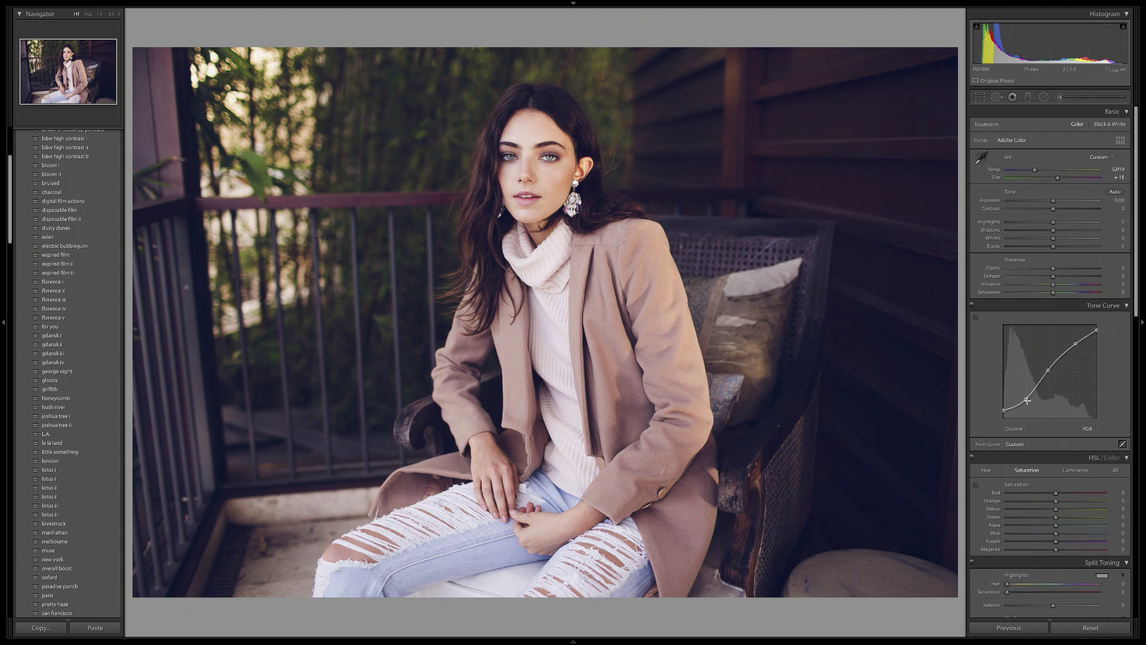
Step: Compare the portrait with the Tone Curve off and on, then add a point steepening the lower RGB curve
click(972, 306)
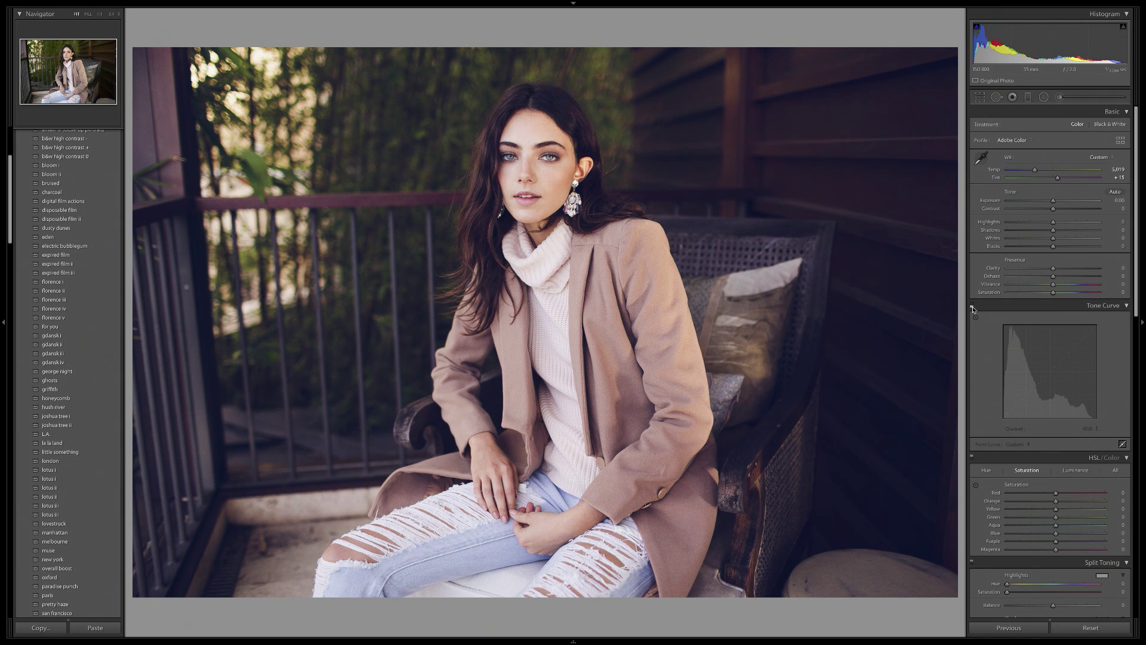
click(972, 307)
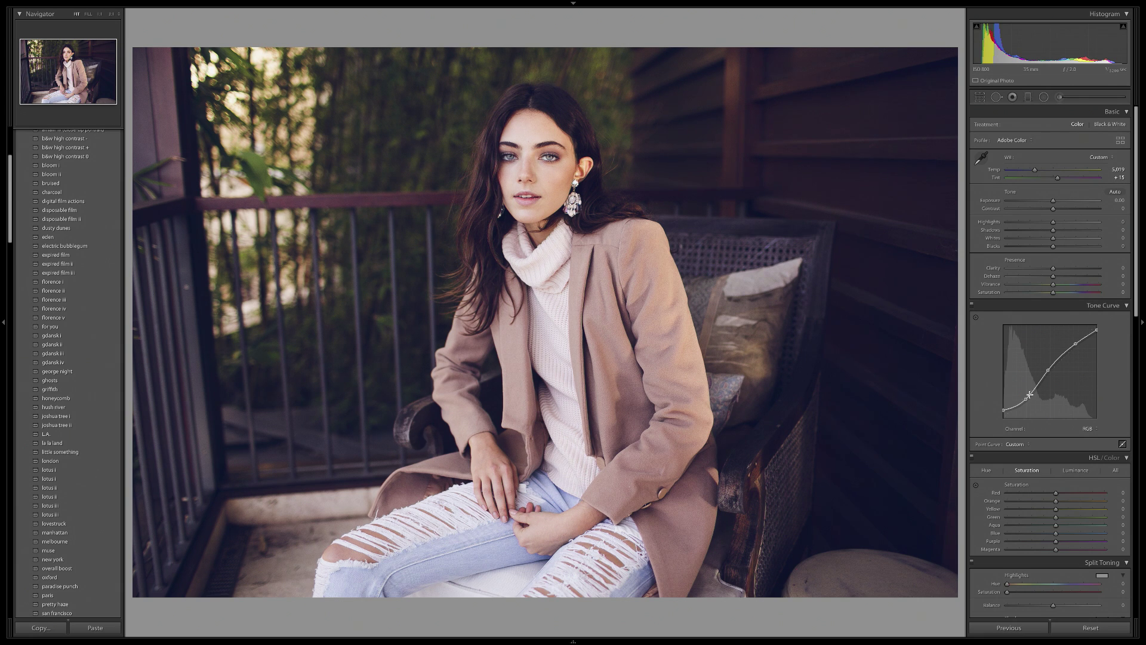
drag(1030, 394, 1045, 376)
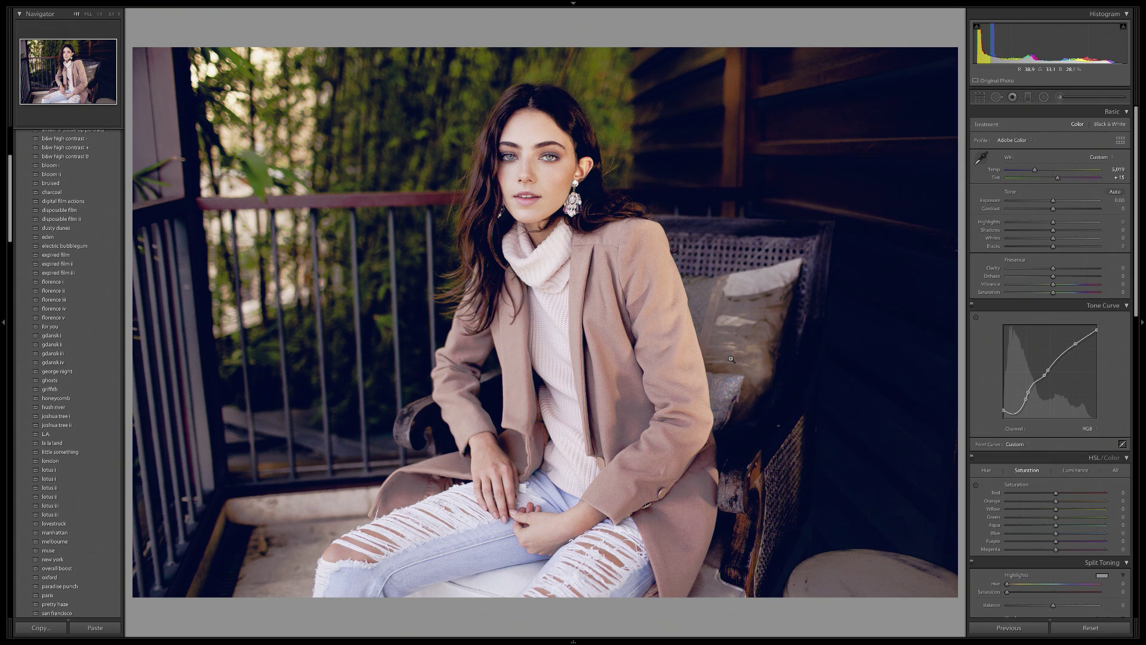
Step: Delete the added lower point and the neighbouring point from the RGB curve
right_click(1029, 393)
click(1051, 396)
right_click(1046, 376)
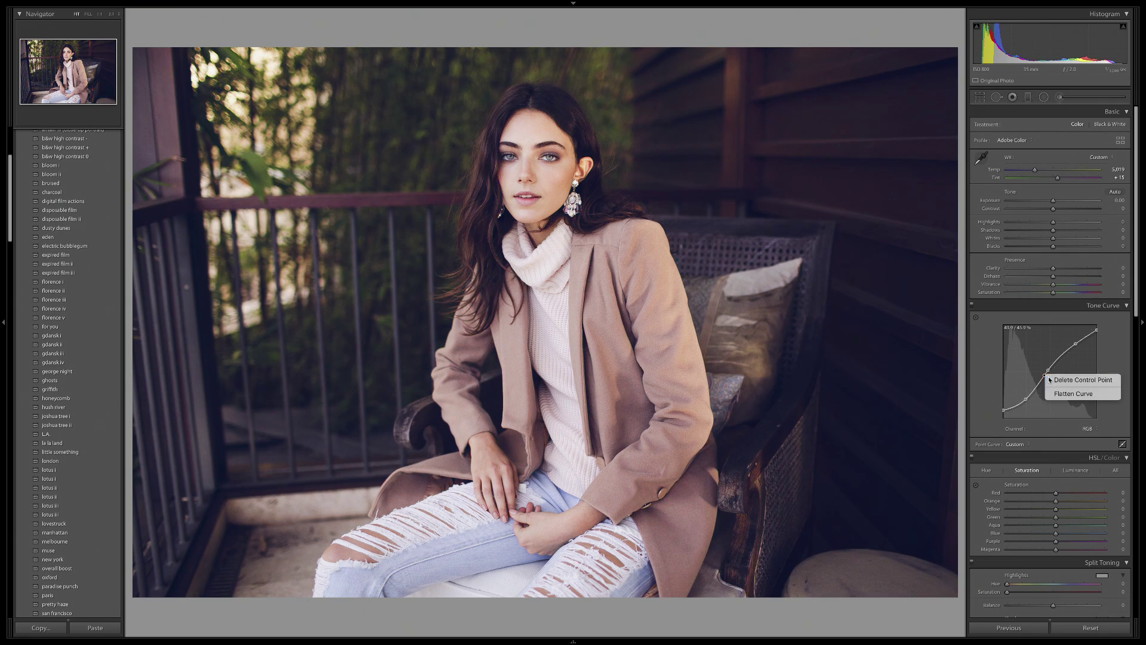
click(1060, 380)
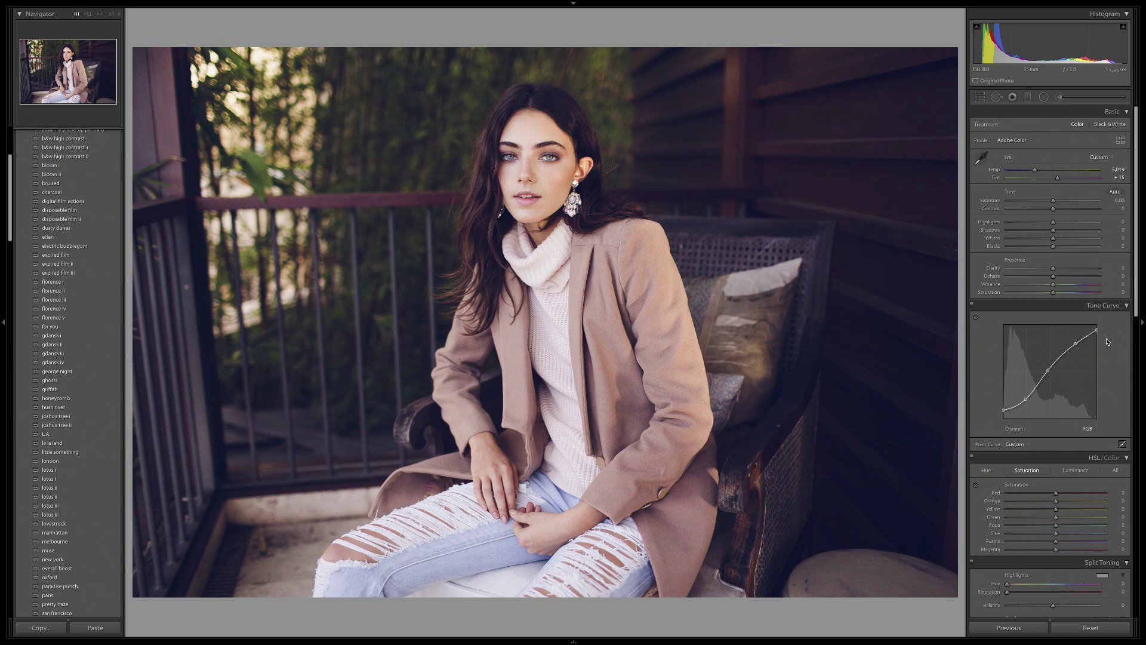